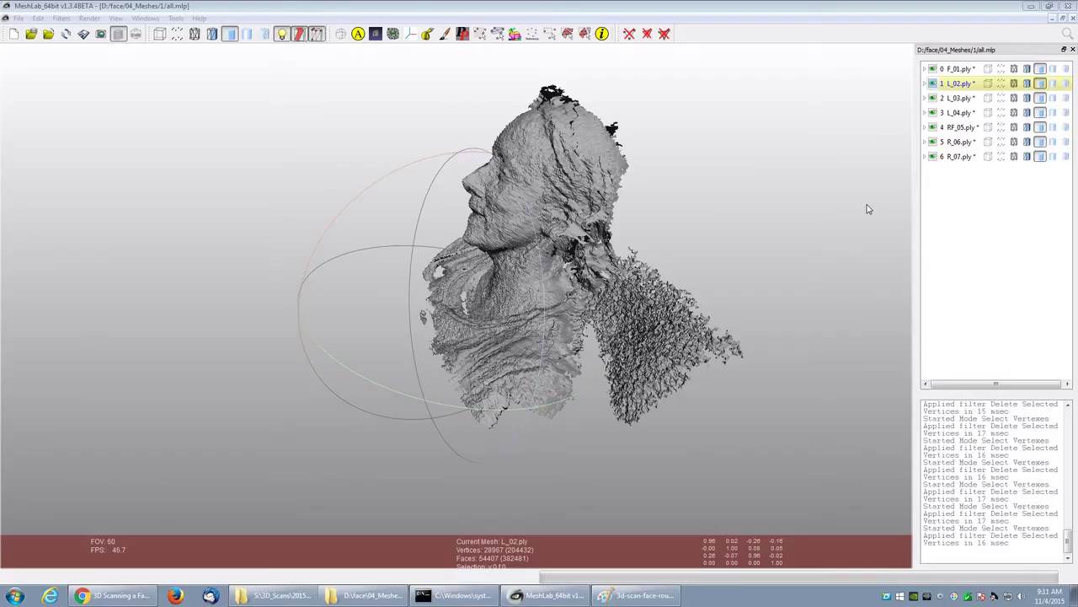
- Make F_01 current and toggle the L_02, L_03 and L_04 layers' visibility to inspect each scan
left_click(868, 209)
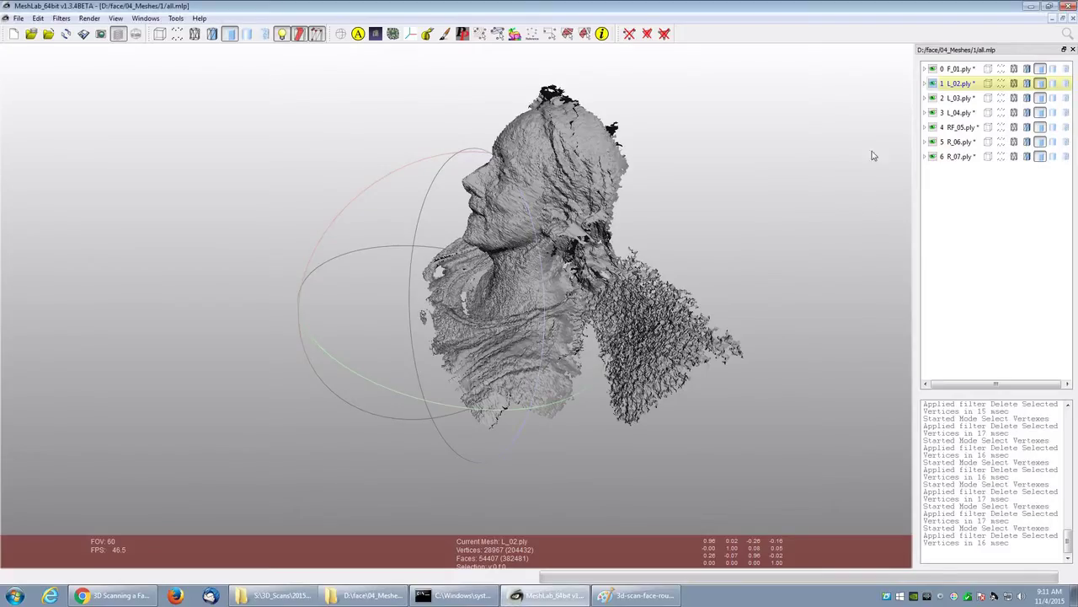
left_click(957, 70)
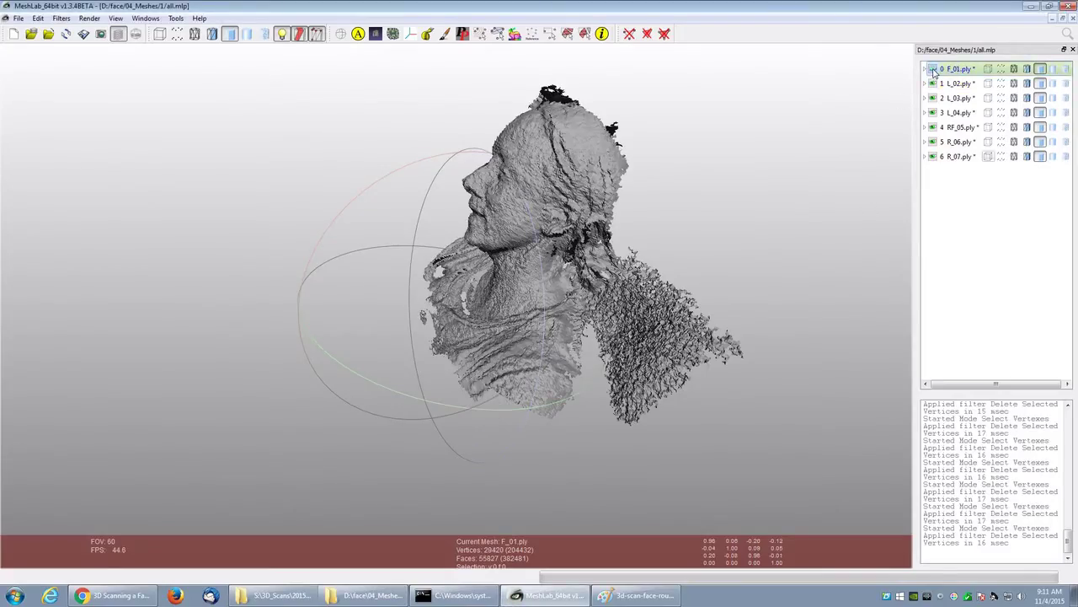
left_click(935, 85)
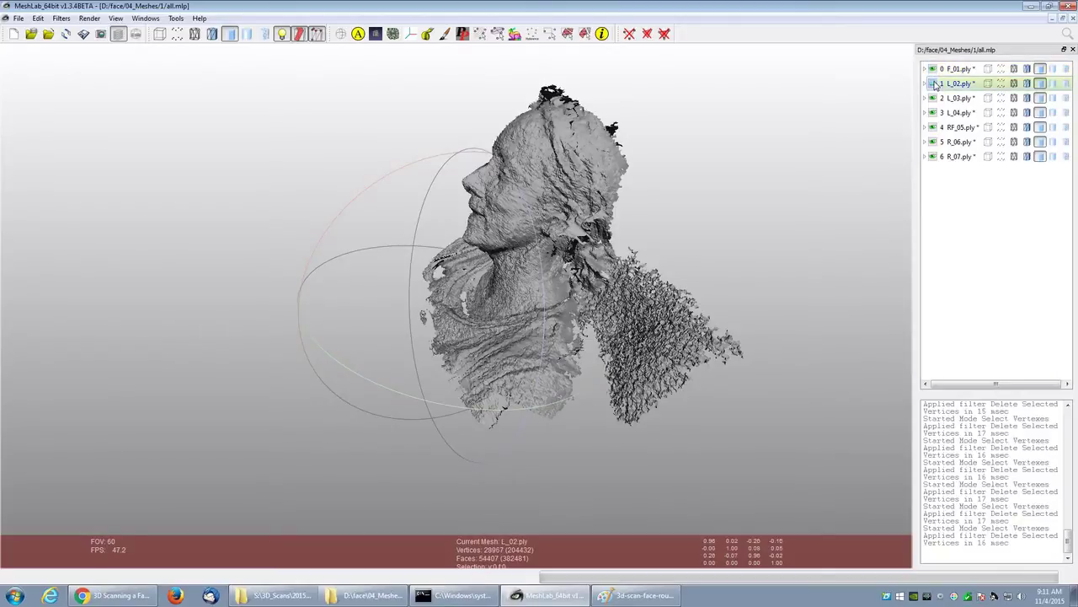
left_click(934, 100)
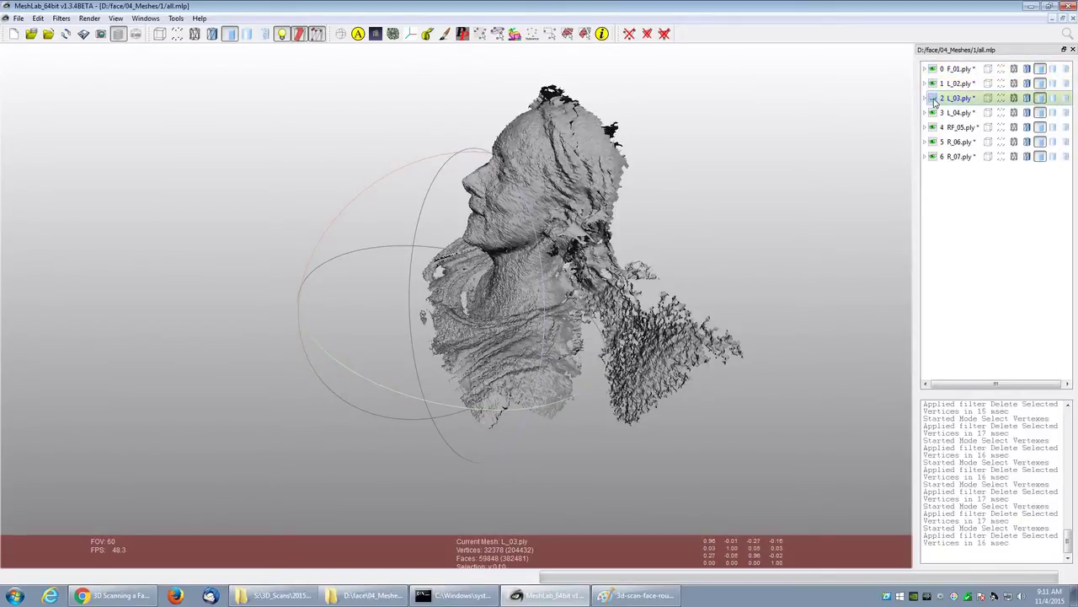
left_click(934, 100)
left_click(935, 114)
left_click(935, 114)
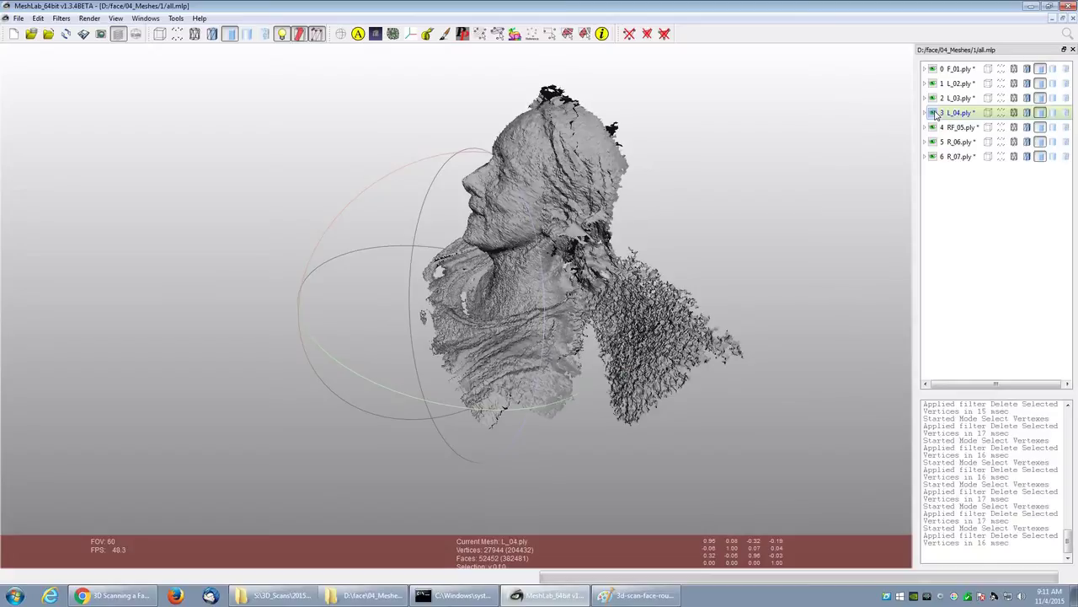
- Inspect the RF_05 and R_06 layers by hiding and showing them, then make F_01 current again
left_click(933, 127)
left_click(934, 127)
left_click(932, 128)
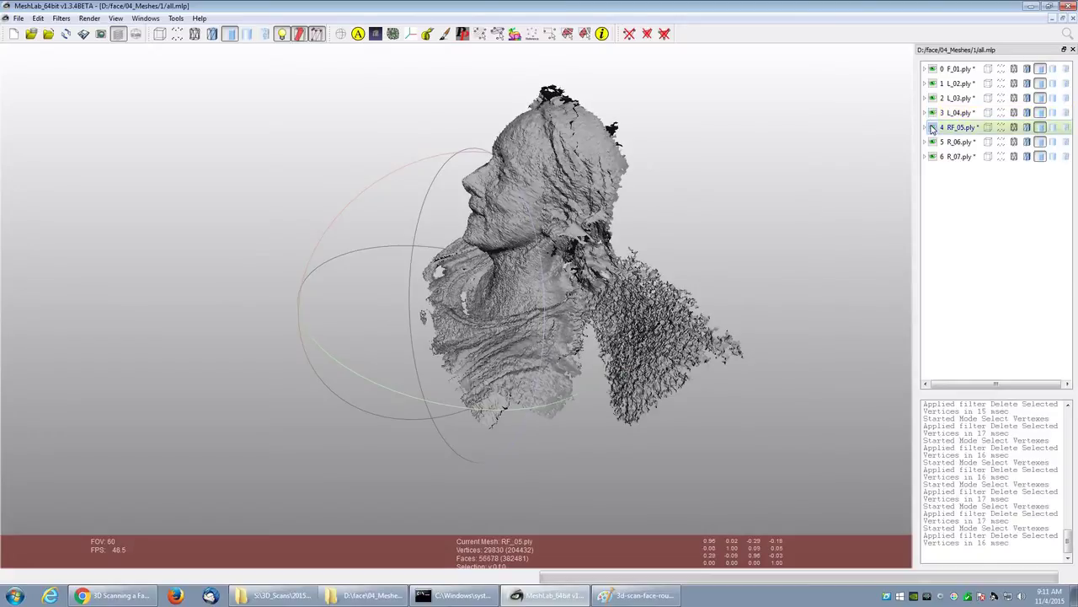
left_click(934, 141)
left_click(933, 141)
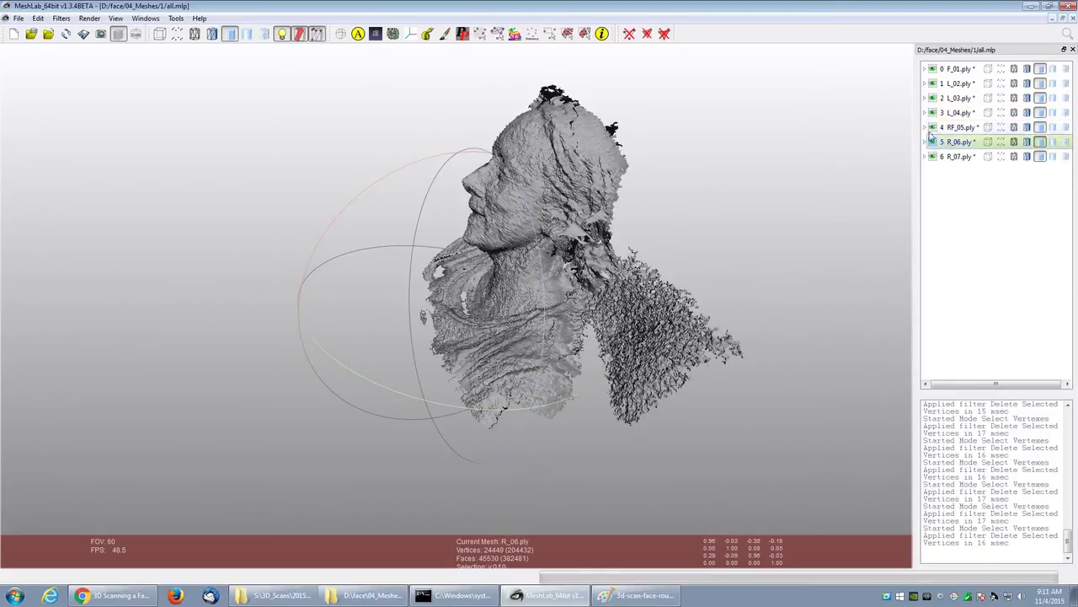
left_click(947, 86)
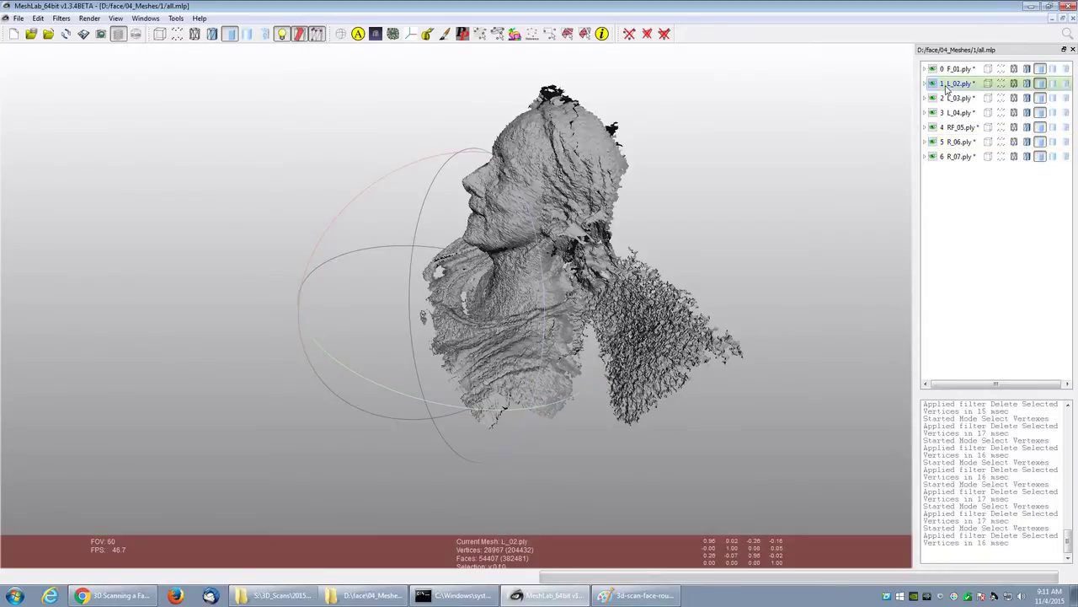
left_click(950, 70)
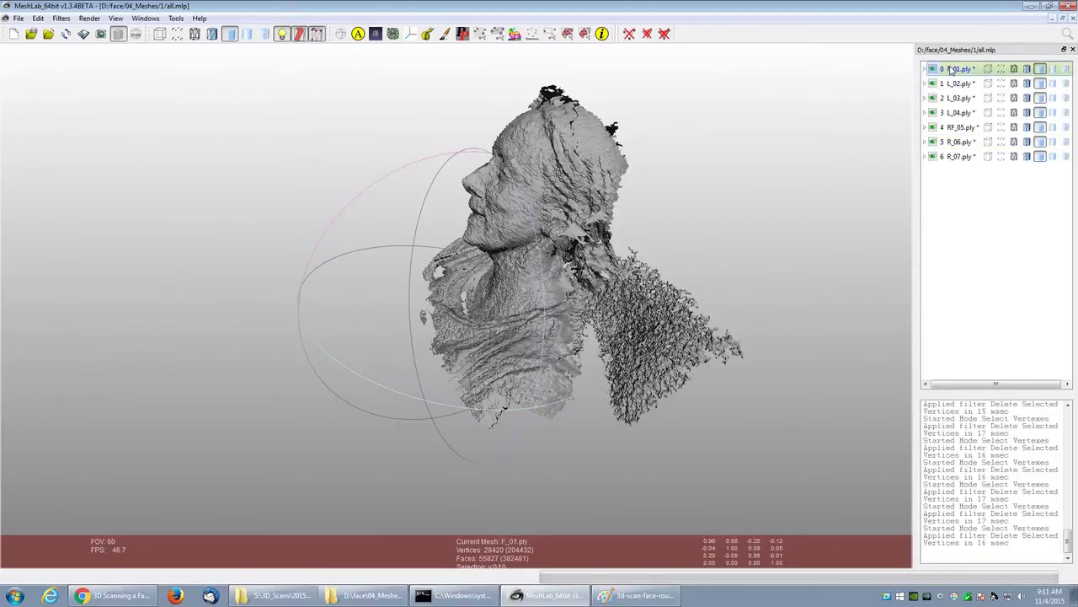
- Box-select and delete the background vertices behind the neck on F_01 and L_02
left_click(548, 35)
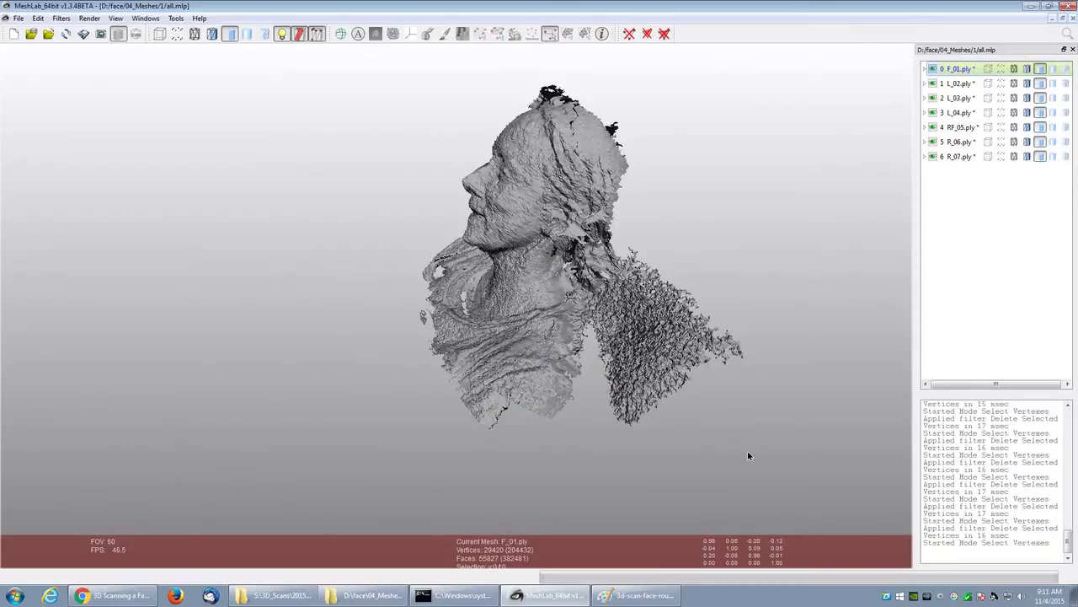
left_click_drag(747, 452, 593, 305)
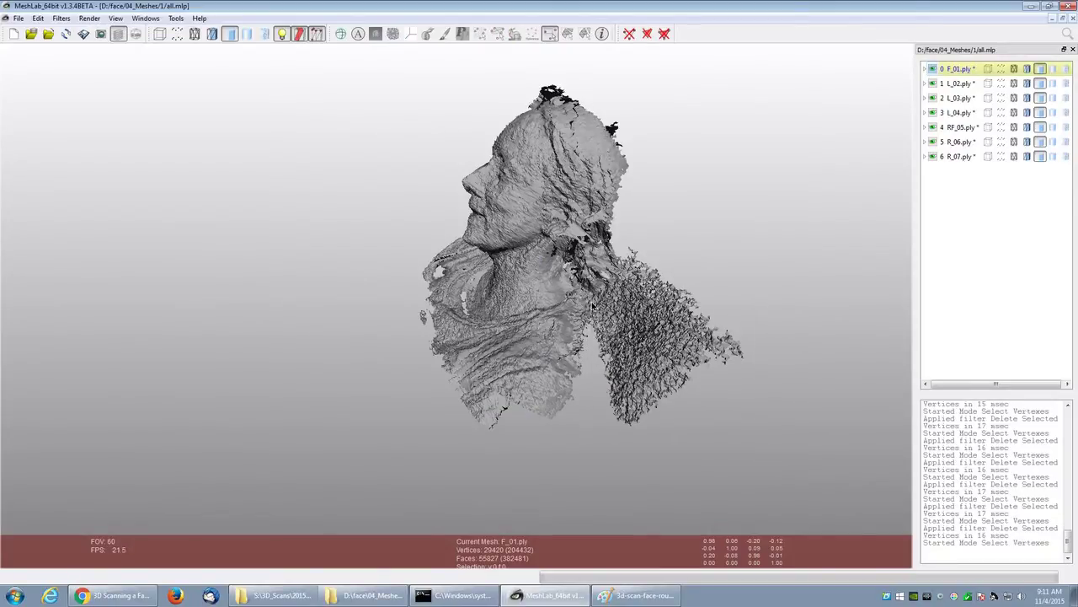
left_click(628, 33)
left_click(960, 83)
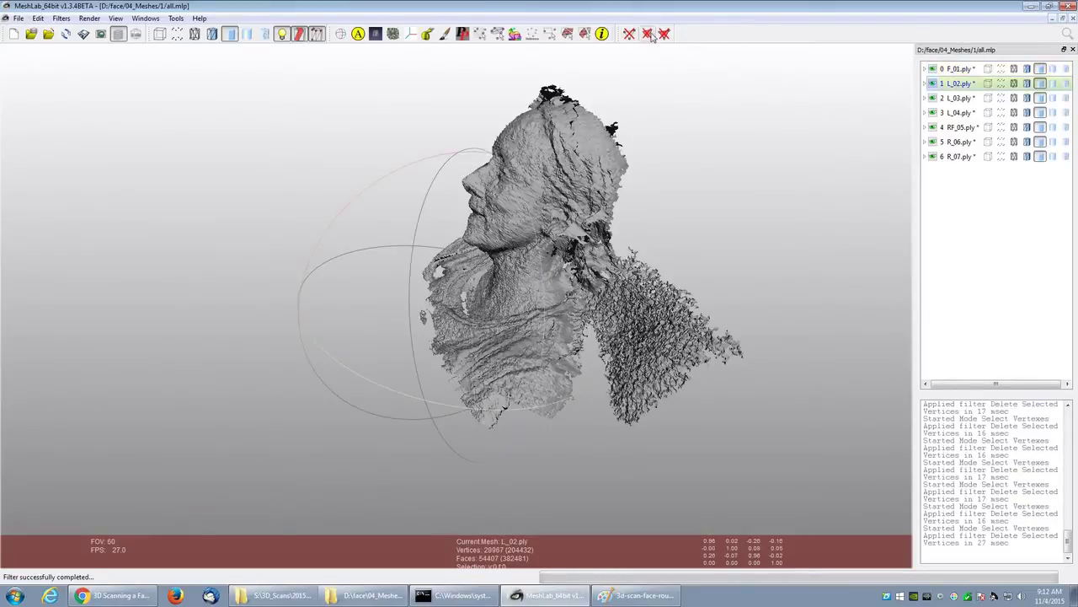
left_click(550, 34)
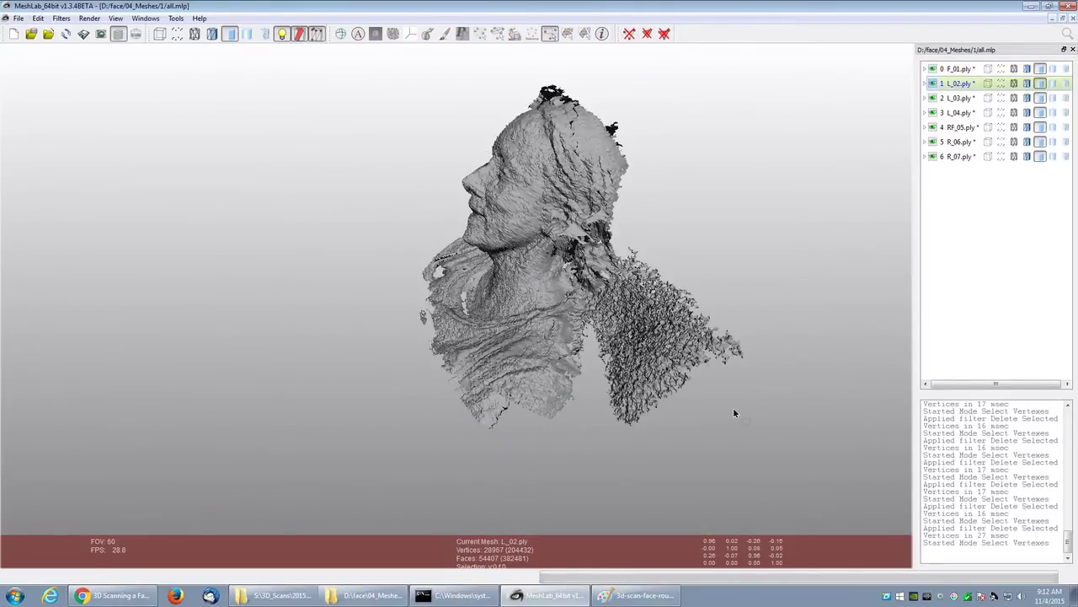
left_click_drag(759, 461, 593, 293)
left_click(630, 34)
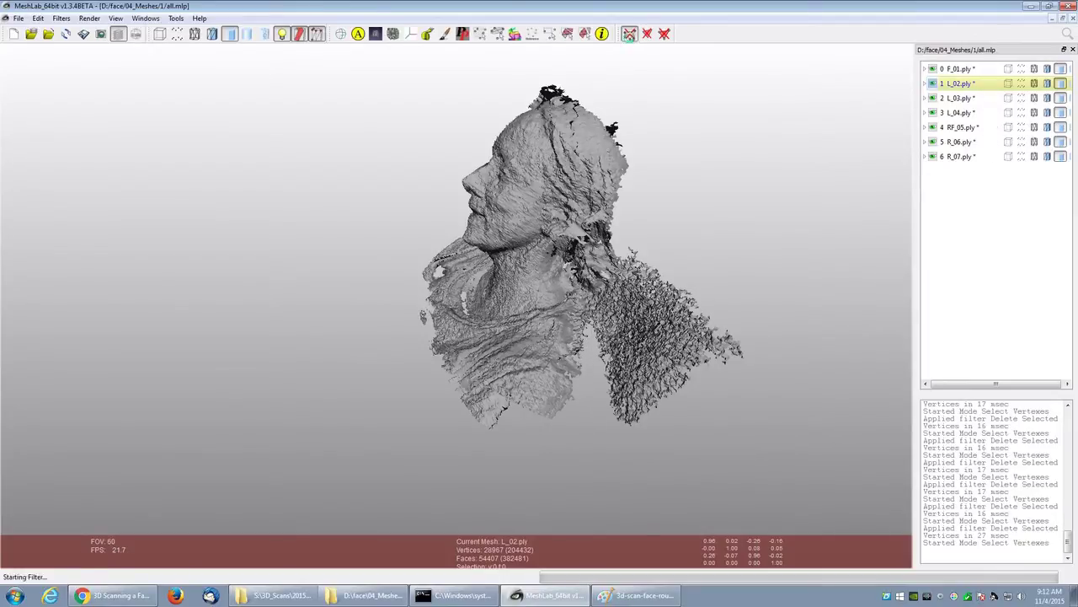
- Box-select and delete the fuzzy background vertices on L_03 and L_04
left_click(947, 98)
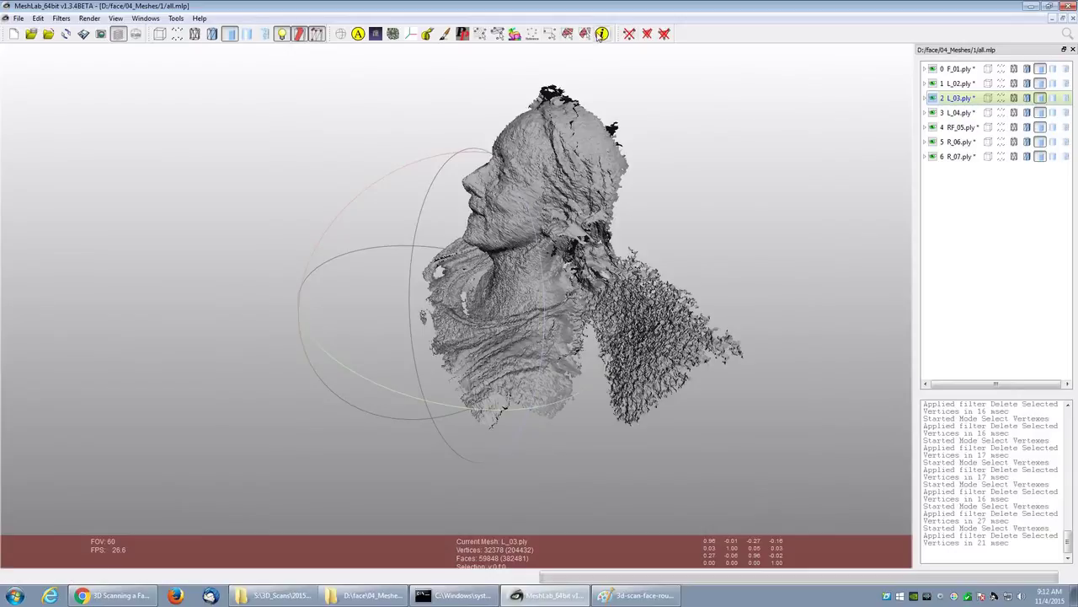
left_click(547, 33)
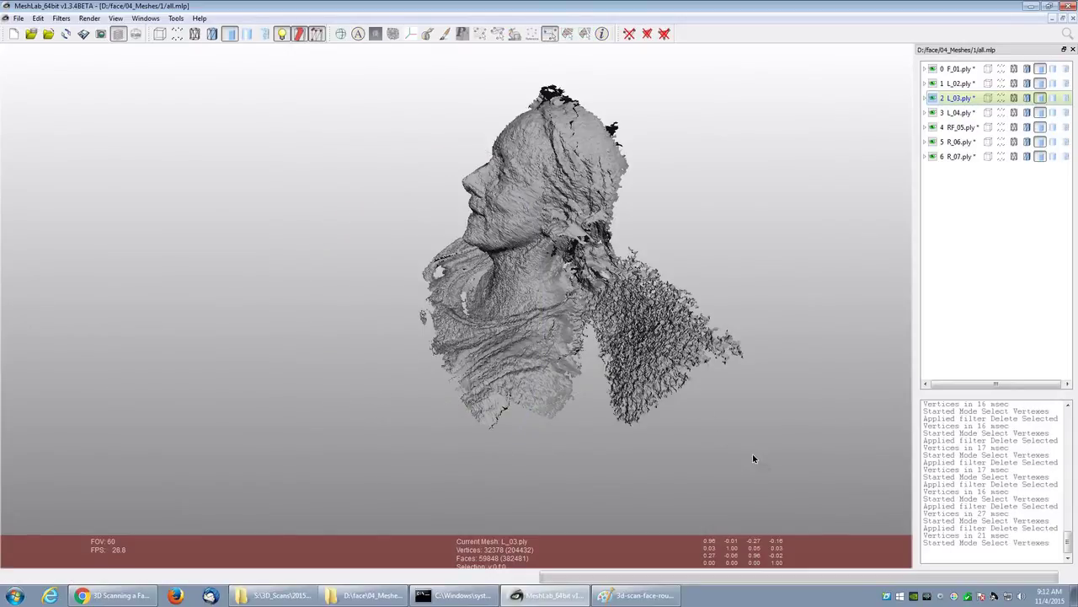
left_click_drag(754, 457, 592, 294)
left_click(630, 34)
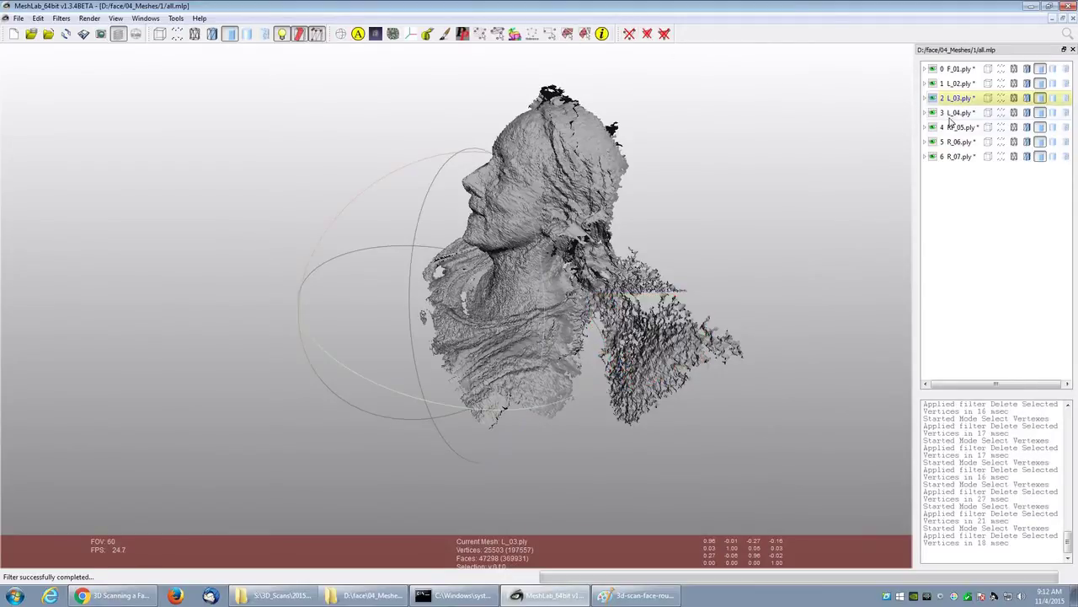
left_click(952, 113)
left_click(549, 33)
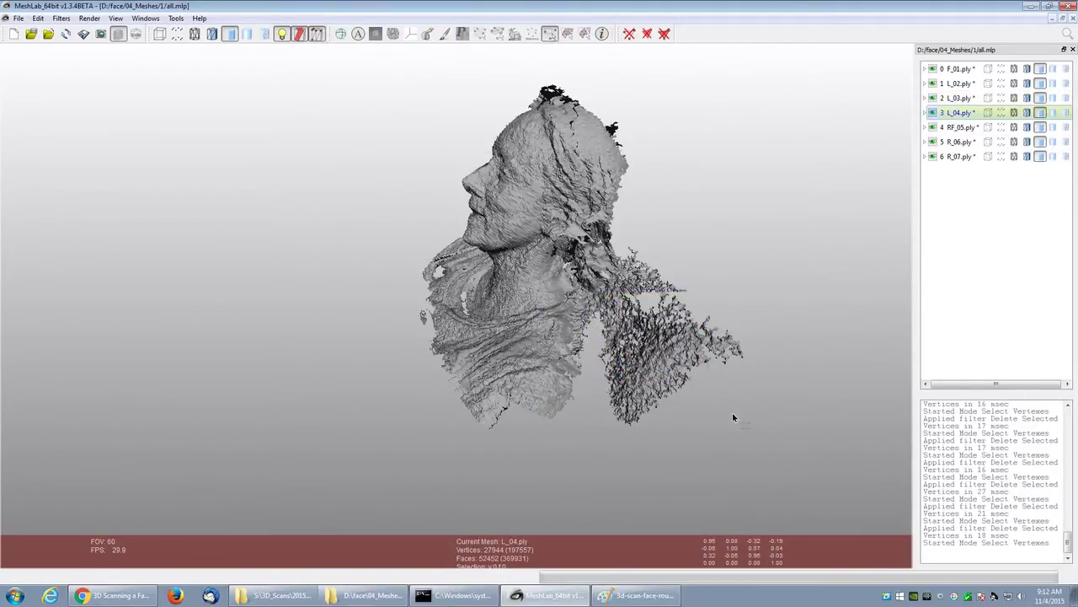
left_click_drag(767, 465, 594, 289)
left_click(630, 34)
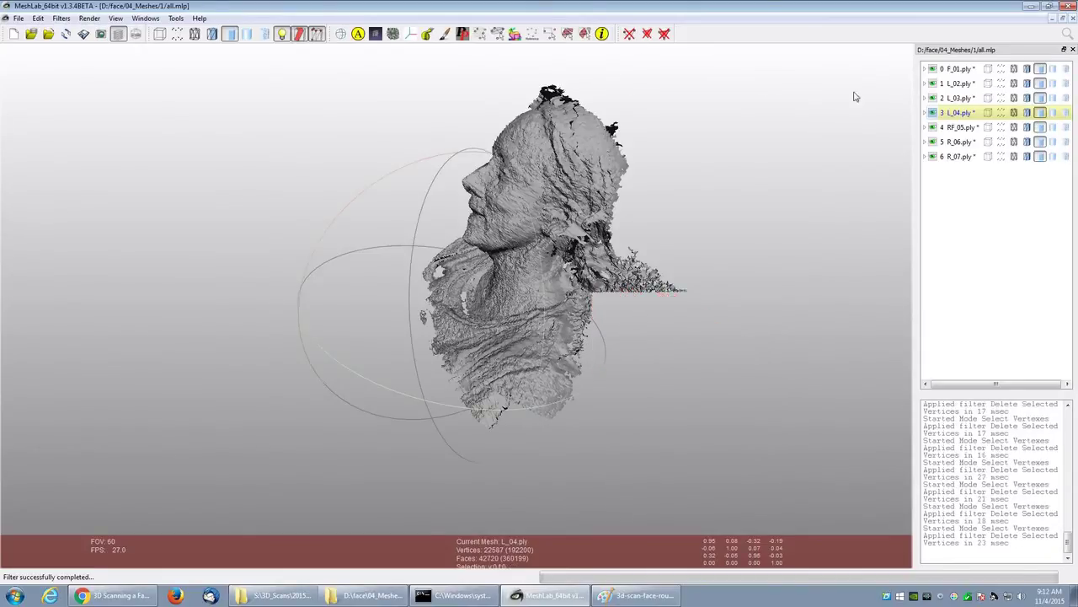
- Box-select background vertices on the RF_05 layer, then leave vertex selection mode
left_click(961, 127)
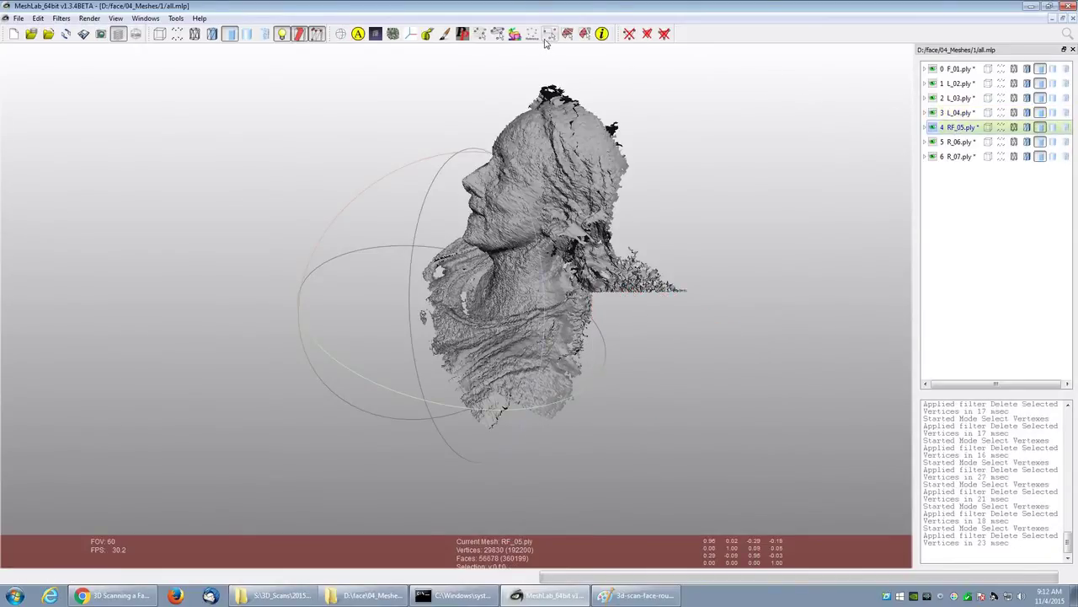
left_click(550, 34)
left_click_drag(726, 408, 587, 291)
left_click(549, 34)
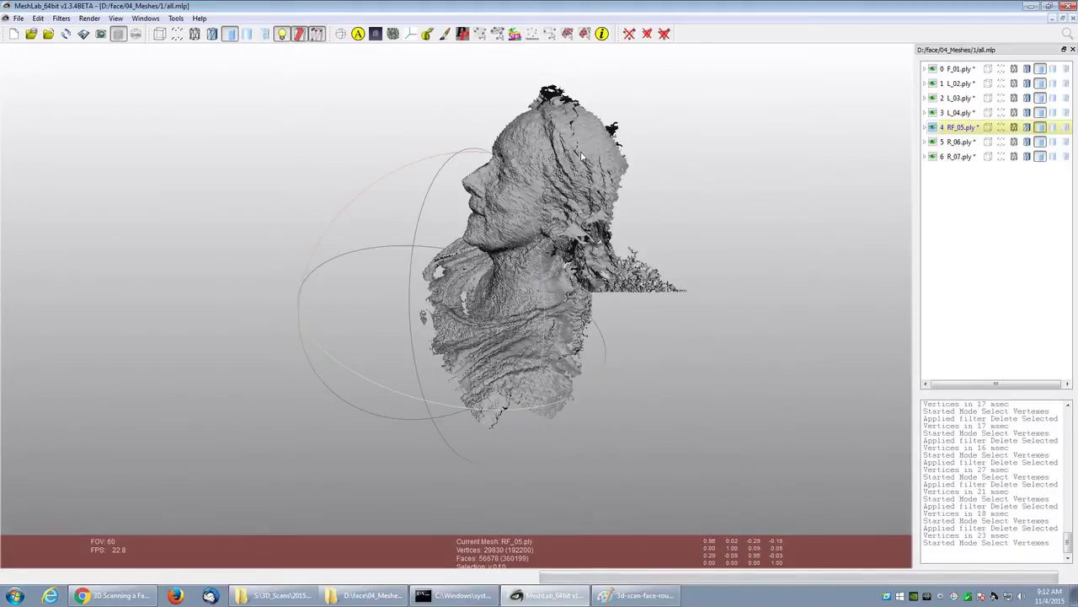
- Orbit the model around to a right-facing profile
left_click_drag(678, 312, 535, 313)
left_click_drag(666, 243, 477, 284)
left_click_drag(416, 317, 550, 323)
left_click_drag(646, 330, 649, 381)
- Box-select and delete leftover background points on the left side of F_01 and L_02
left_click(957, 69)
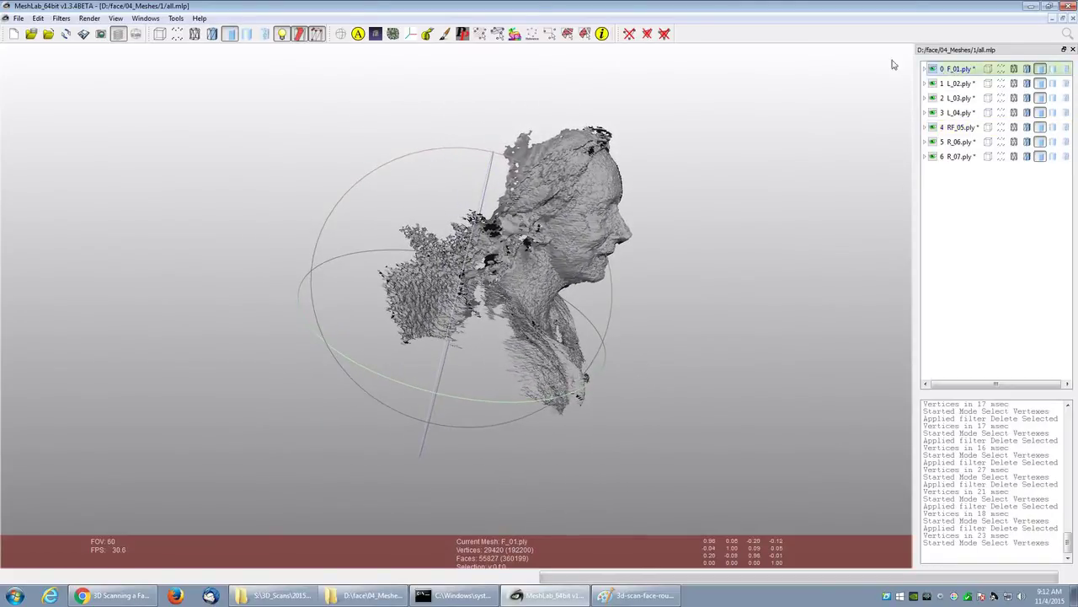
left_click(549, 34)
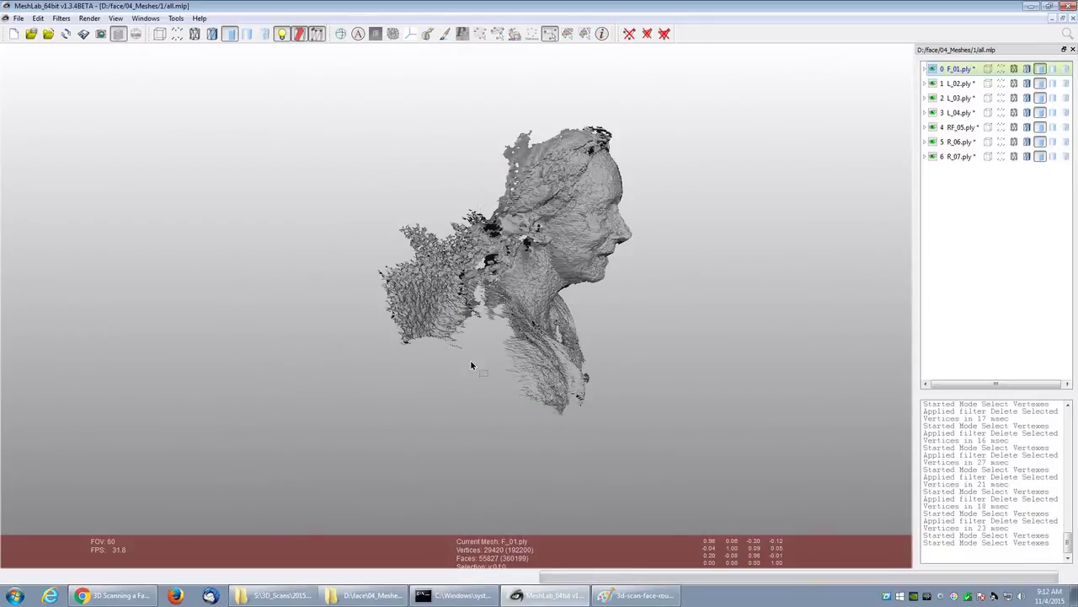
left_click_drag(480, 390, 337, 179)
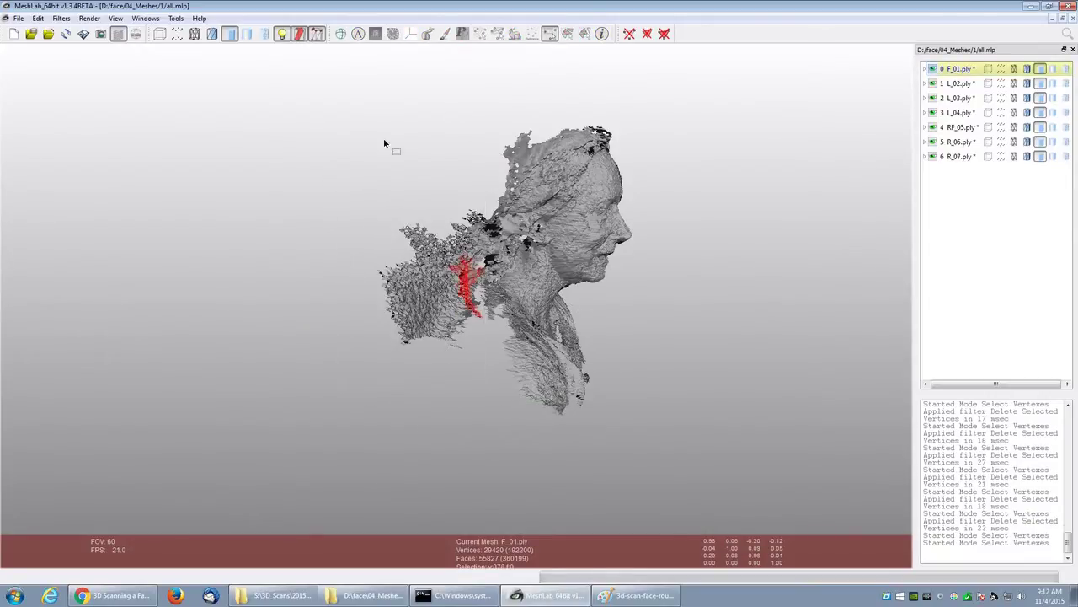
left_click(629, 34)
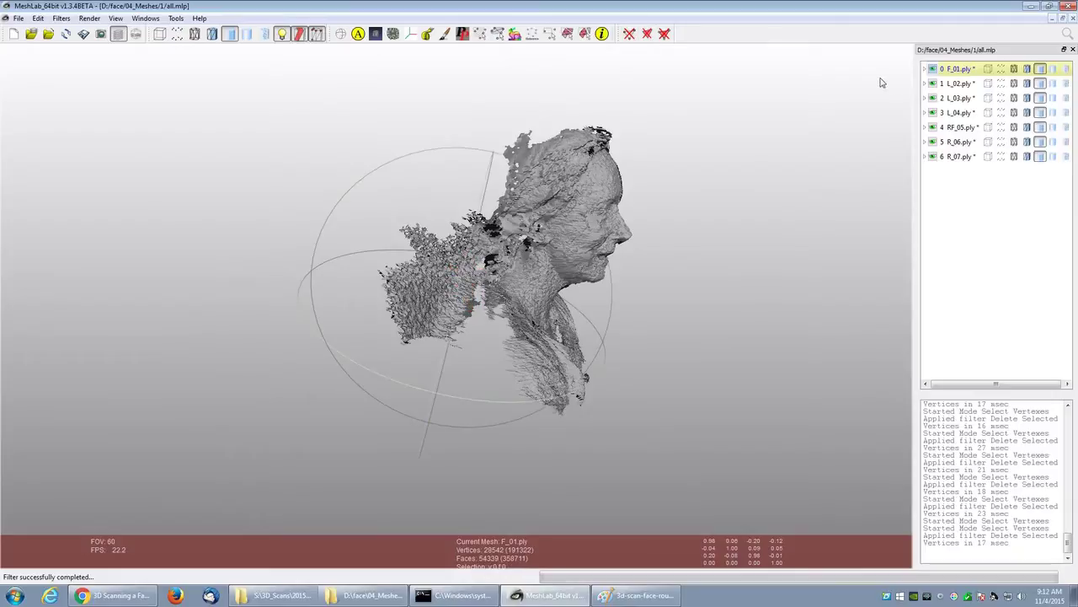
left_click(947, 83)
left_click(549, 34)
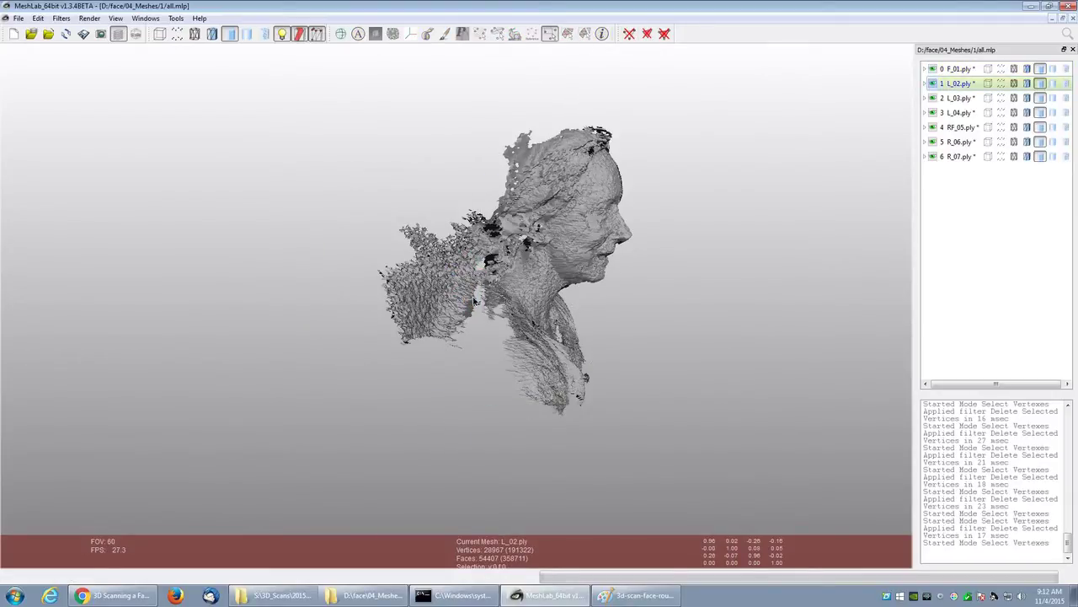
left_click_drag(490, 413, 343, 186)
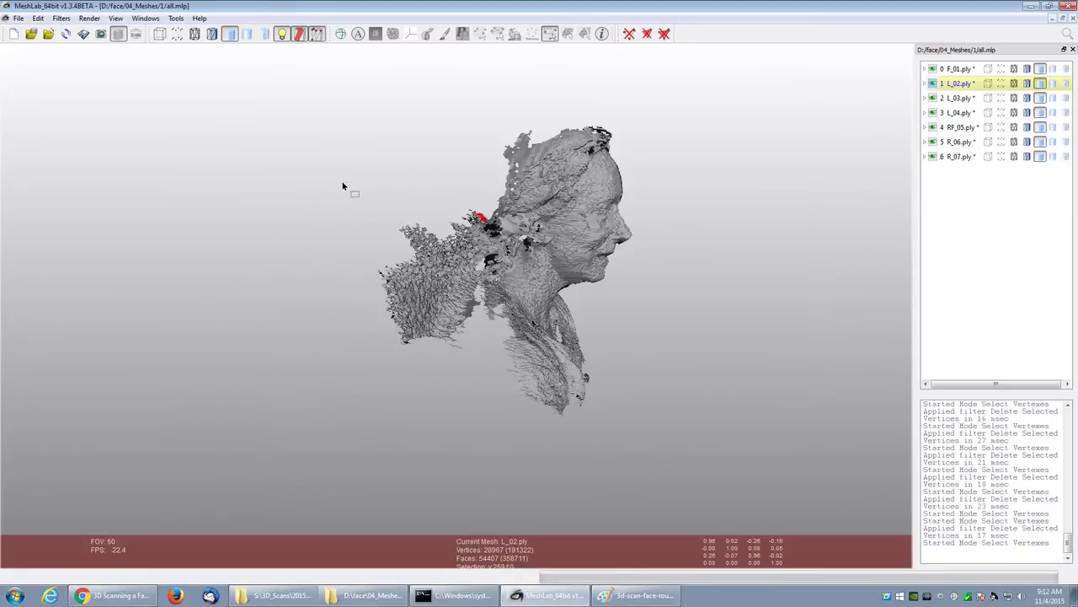
left_click(629, 34)
- Box-select and delete the background points near the ear on L_03 and L_04
left_click(951, 99)
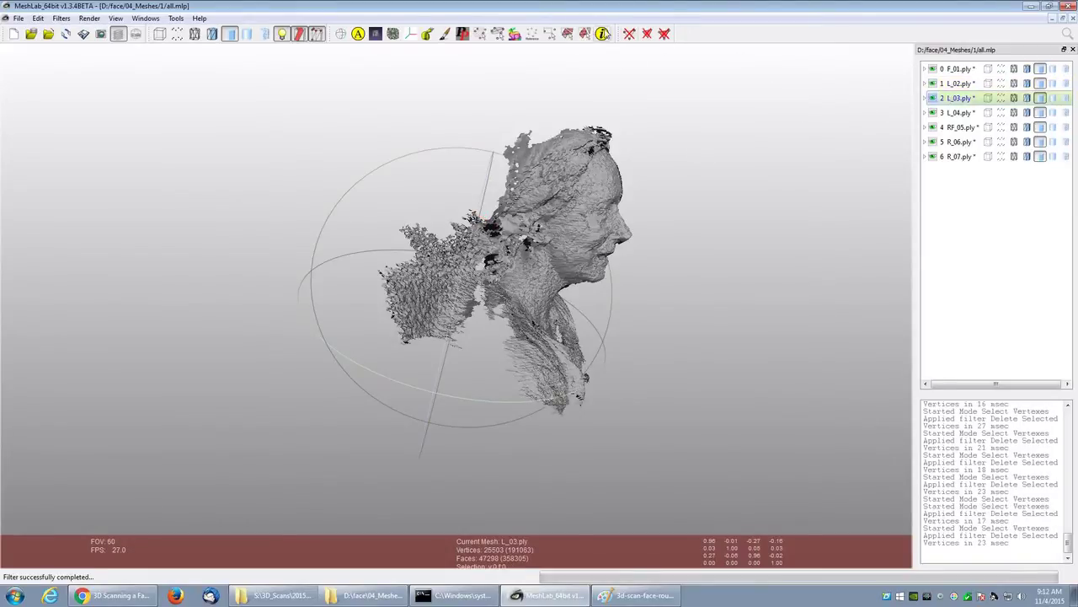
left_click(549, 34)
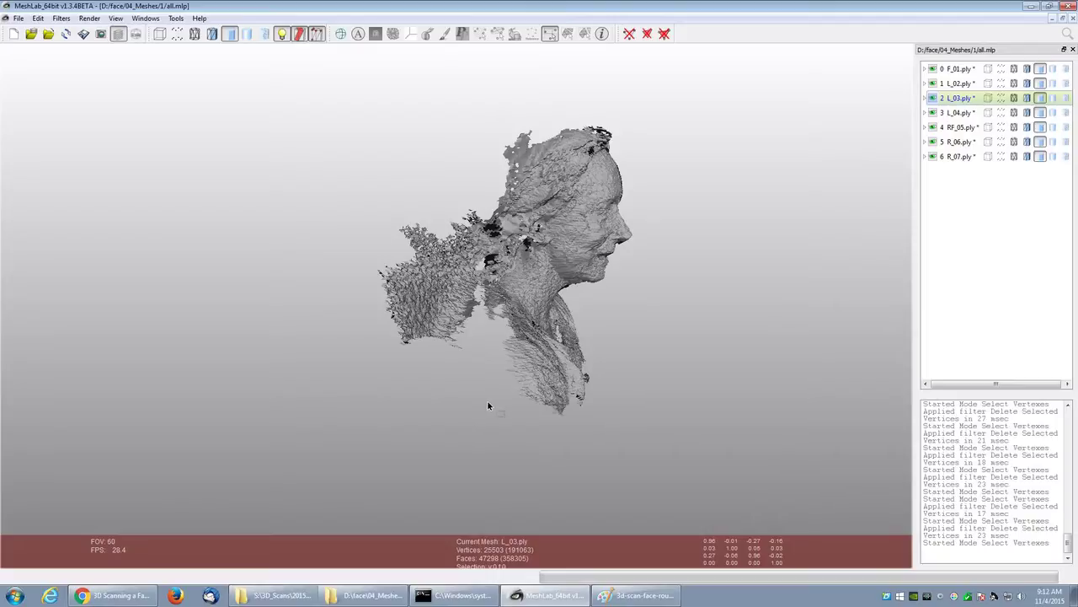
left_click_drag(488, 403, 336, 181)
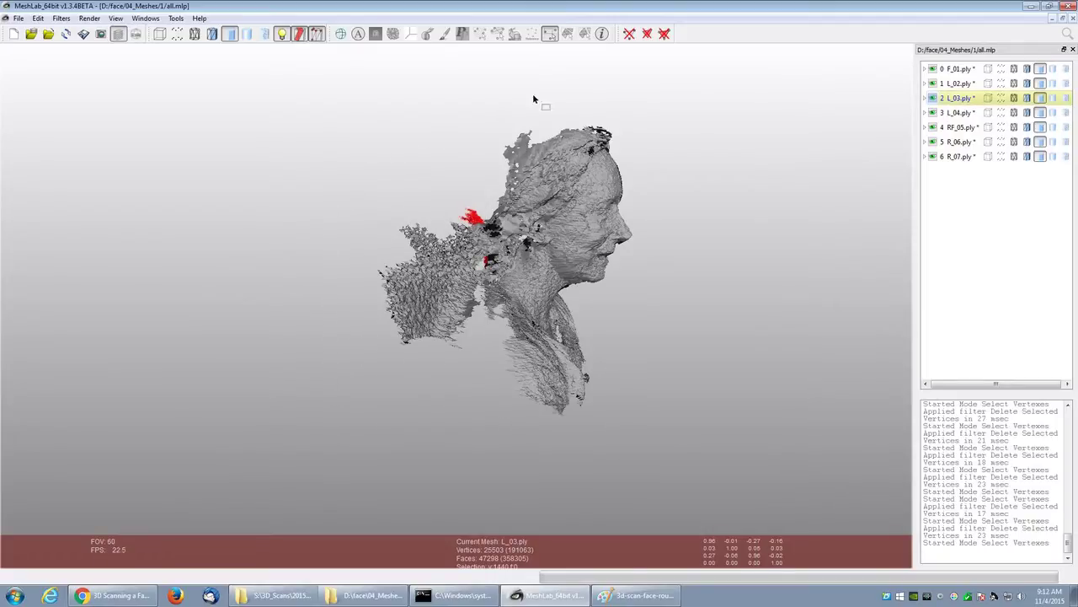
left_click(629, 34)
left_click(952, 113)
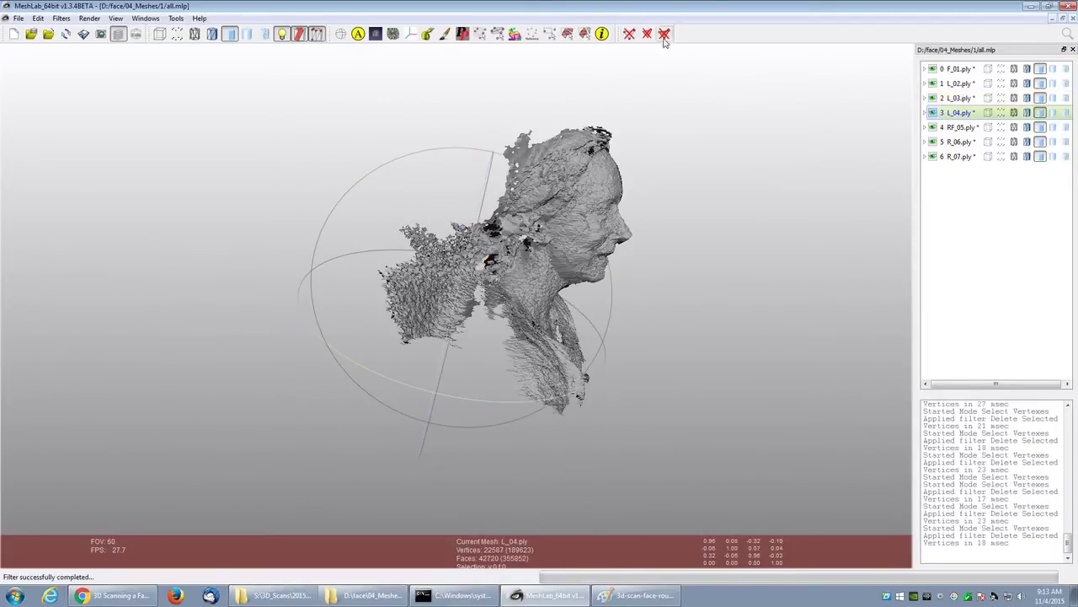
left_click(549, 34)
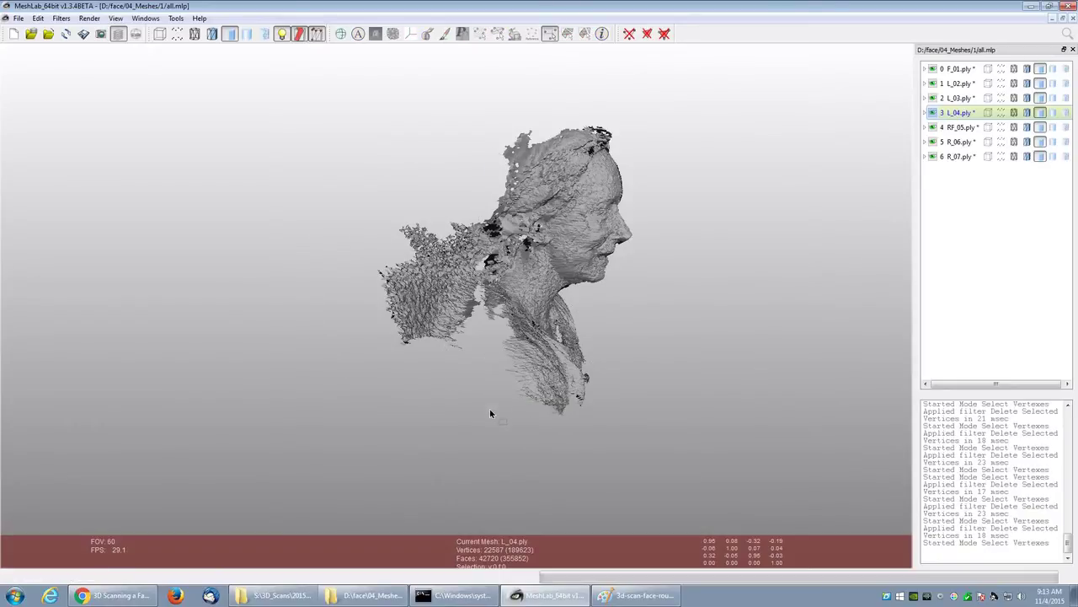
left_click_drag(491, 412, 336, 177)
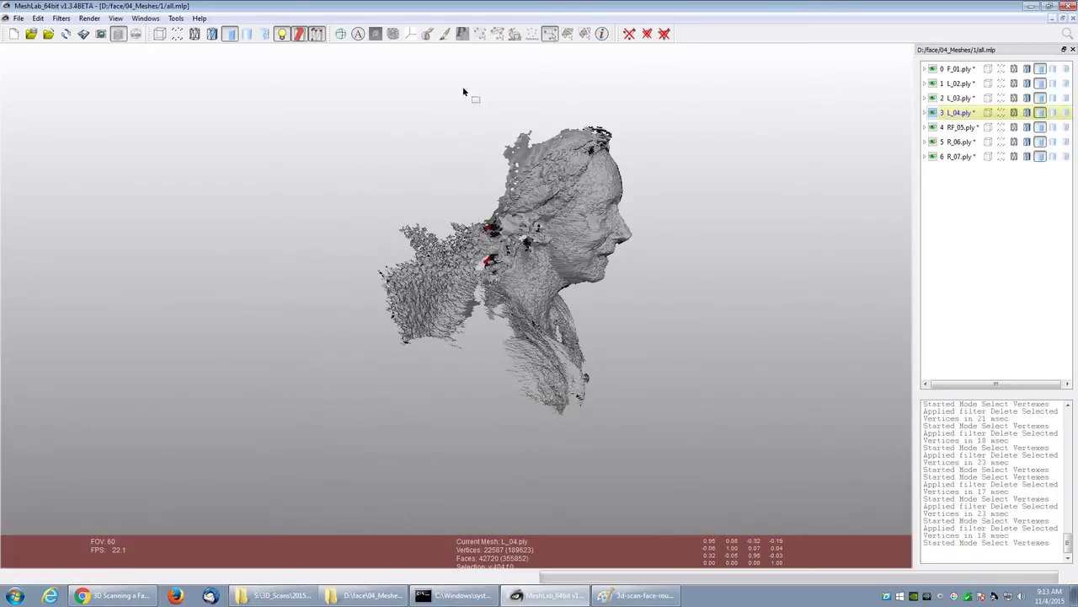
left_click(630, 33)
- Box-select the background points left of the face on RF_05
left_click(958, 127)
left_click(549, 35)
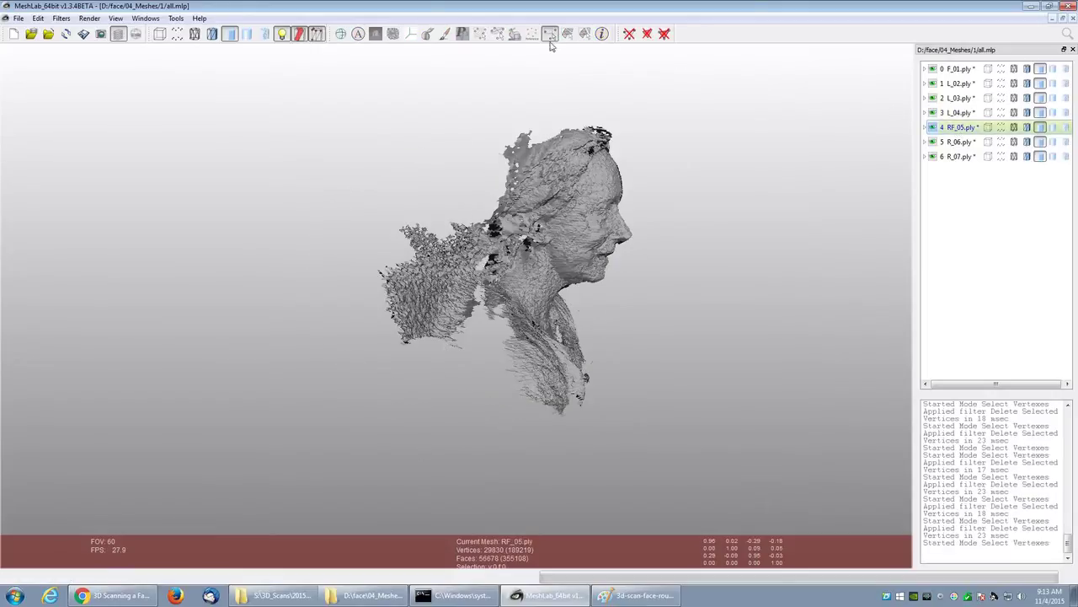
left_click_drag(490, 414, 333, 185)
- Delete the selected points on RF_05, then box-select and delete the background region left of R_06
left_click(629, 34)
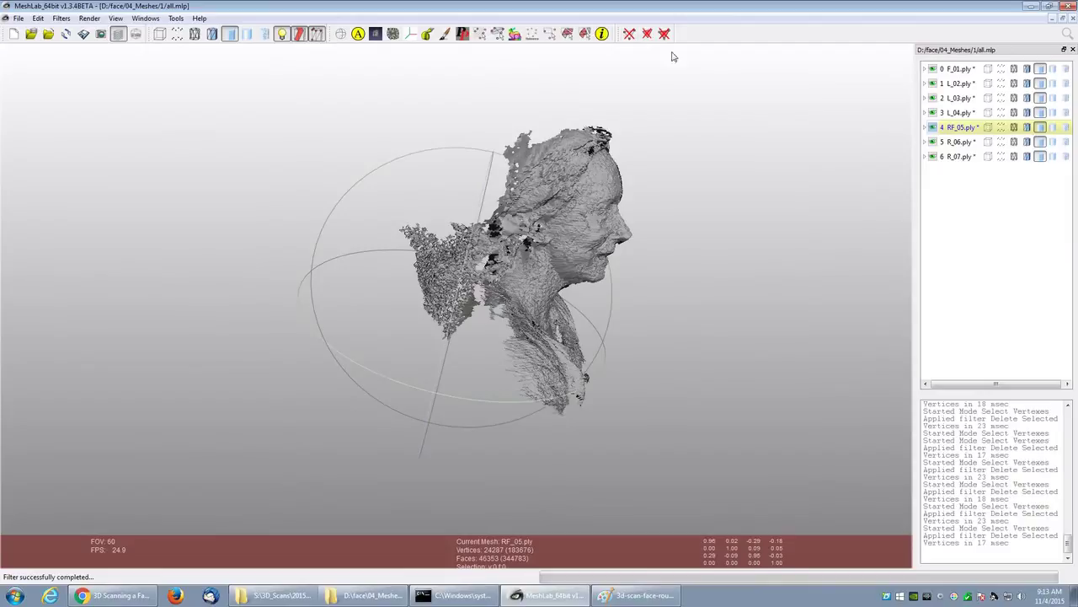
left_click(958, 142)
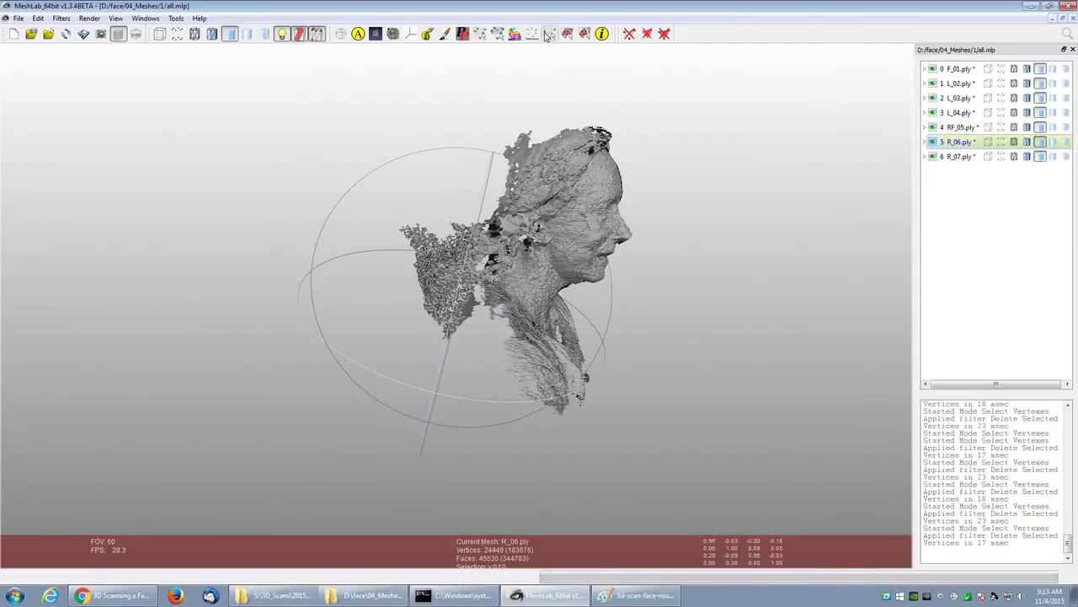
left_click(549, 33)
left_click_drag(483, 394, 357, 184)
left_click(630, 33)
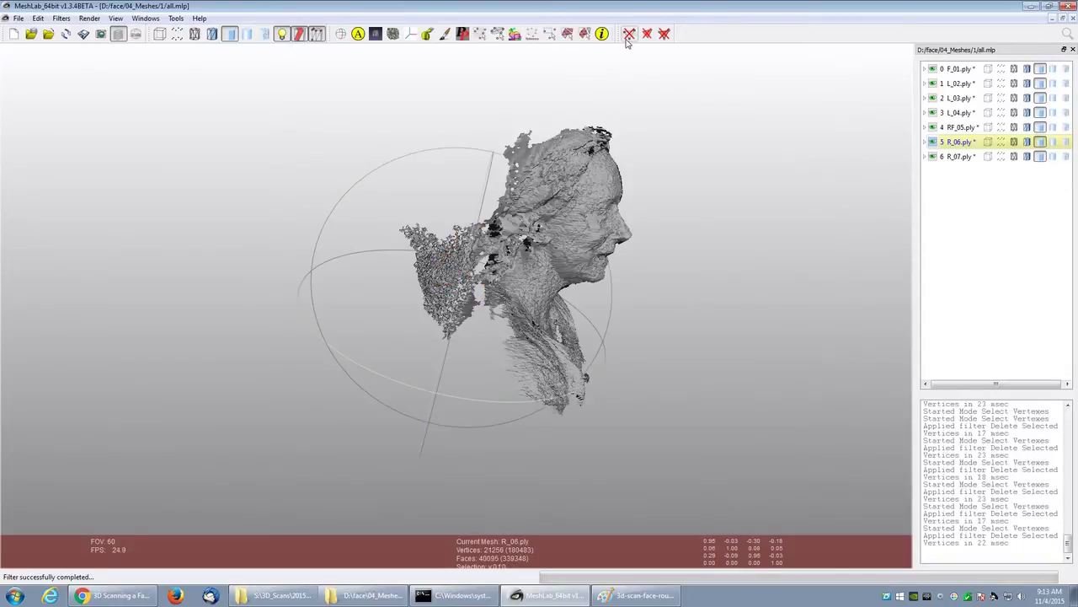
- Box-select and delete the ear and hair region on R_07, then orbit the head forward
left_click(960, 157)
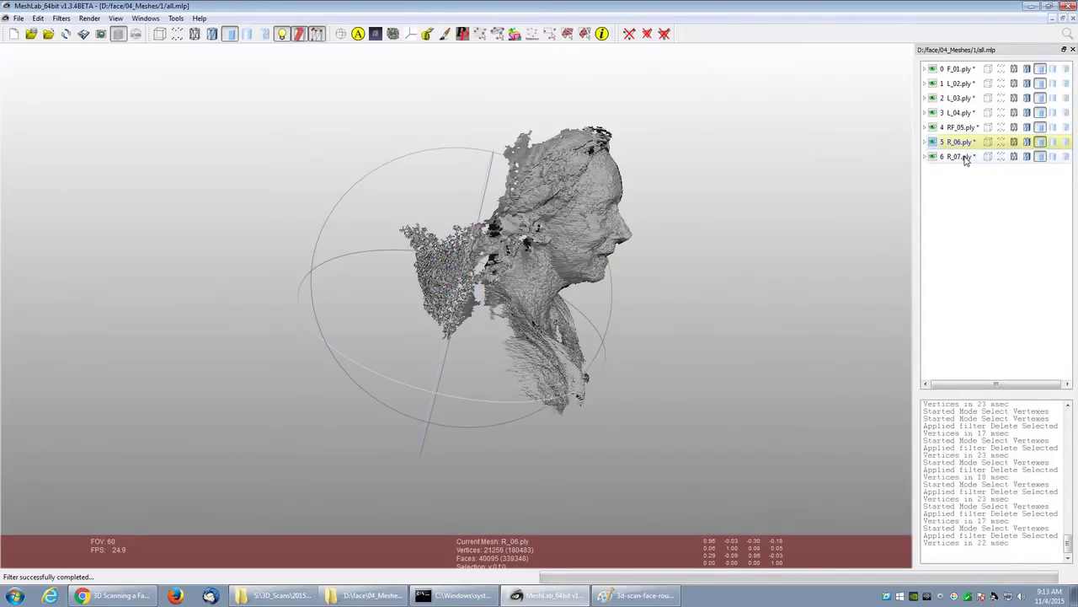
left_click(549, 34)
left_click_drag(487, 383, 352, 187)
left_click(630, 34)
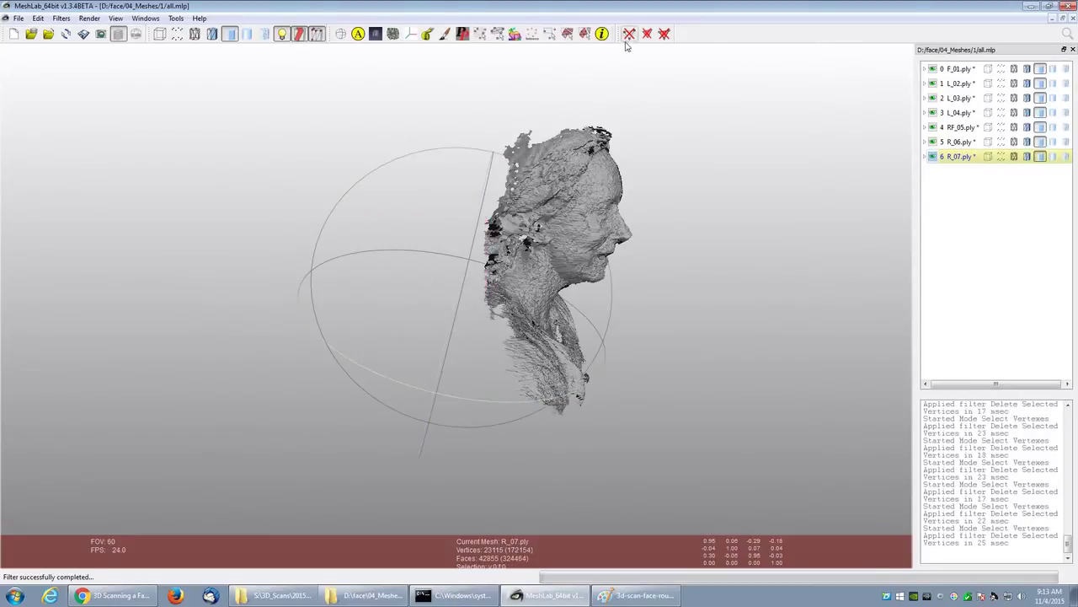
mouse_move(694, 284)
left_mouse_down()
mouse_move(581, 322)
mouse_move(465, 325)
mouse_move(212, 361)
mouse_move(372, 341)
mouse_move(422, 258)
mouse_move(669, 332)
mouse_move(676, 327)
mouse_move(654, 320)
mouse_move(682, 282)
left_mouse_up()
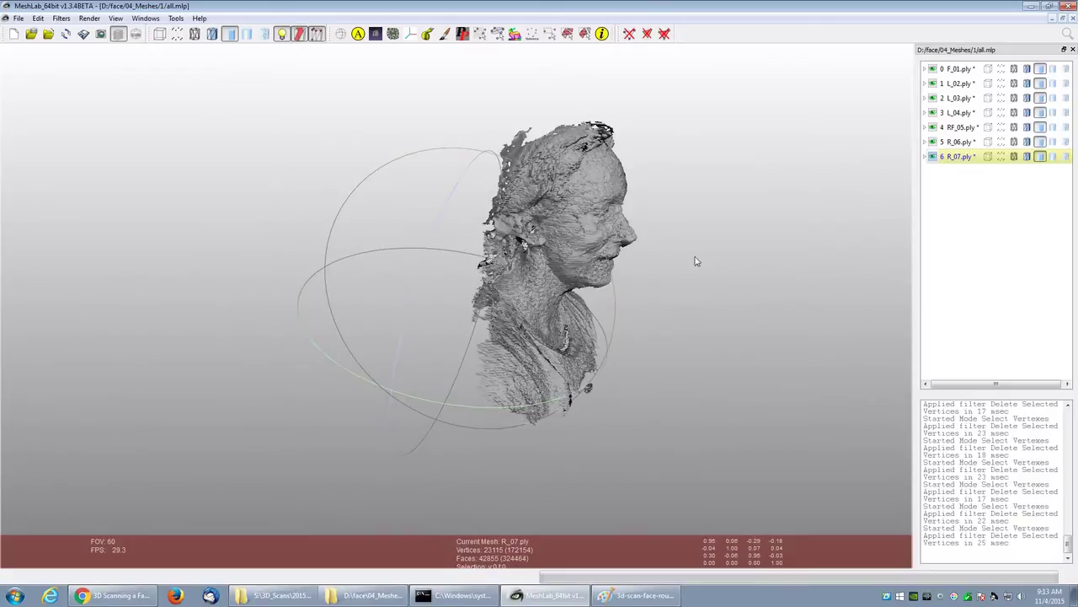
- Export the F_01 layer as a PLY file with the default saving options
left_click(950, 71)
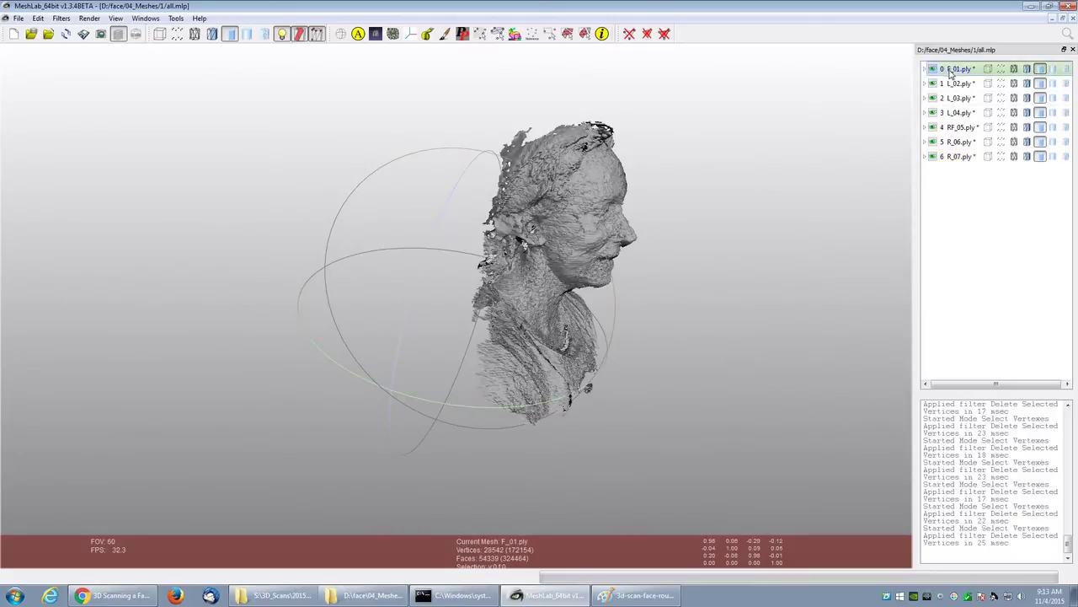
left_click(83, 34)
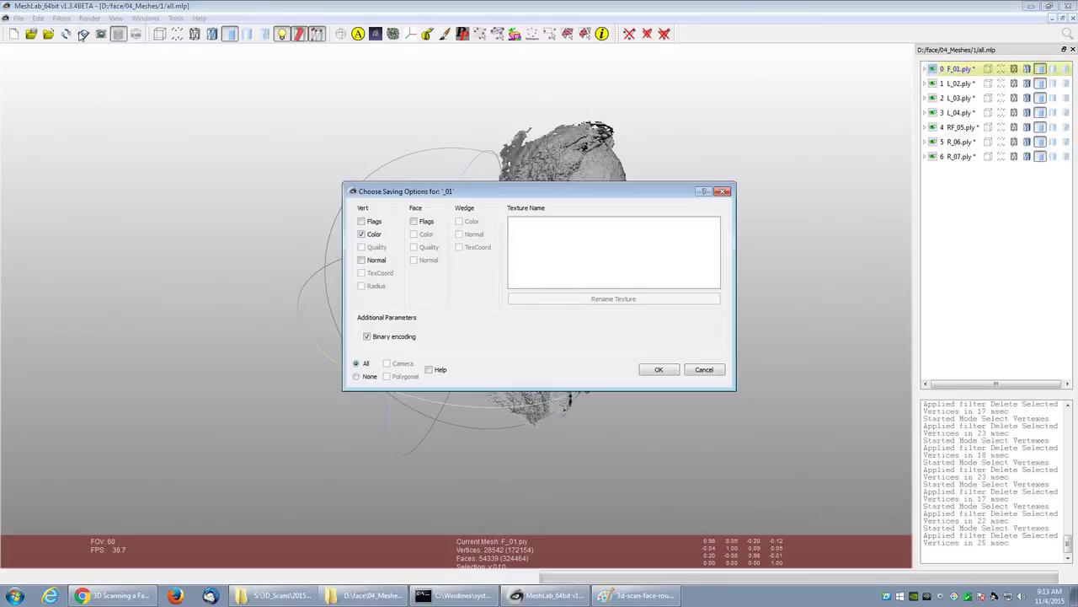
left_click(659, 370)
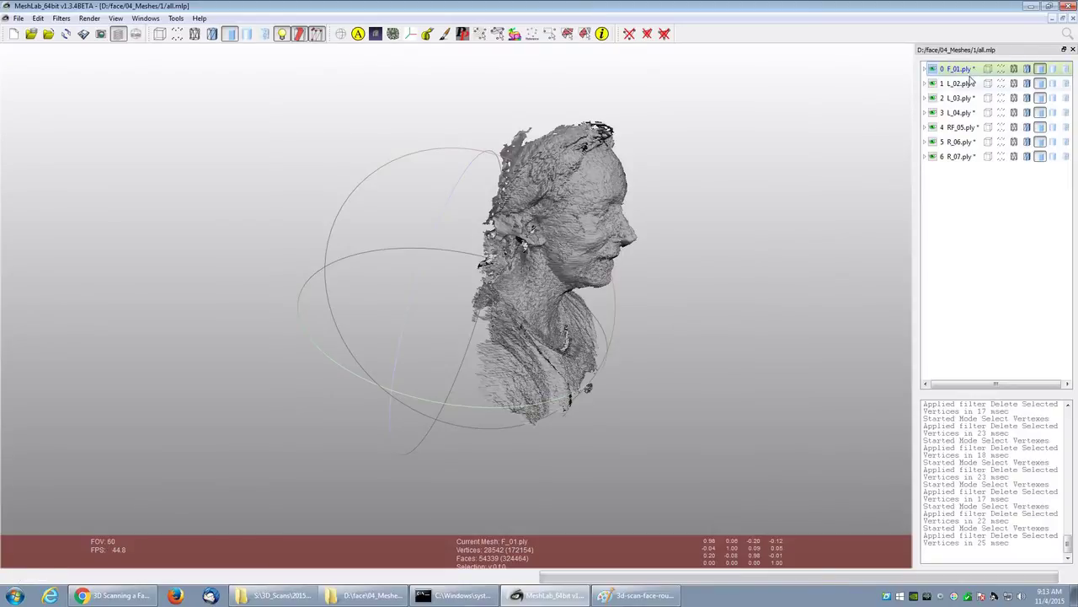
- Start exporting L_02, then cancel the export and go to the File menu
left_click(971, 83)
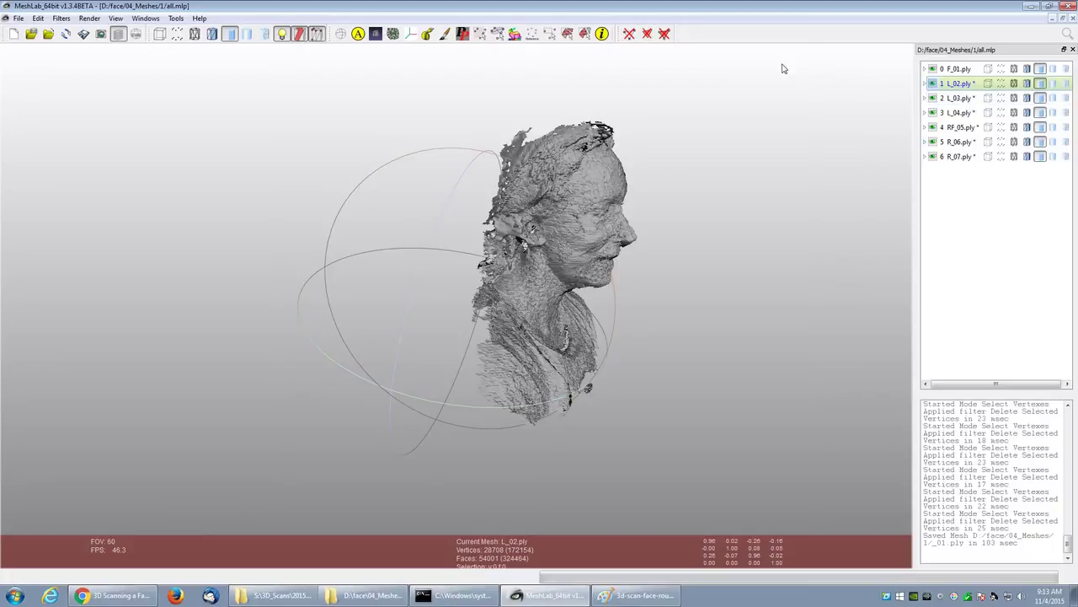
left_click(84, 37)
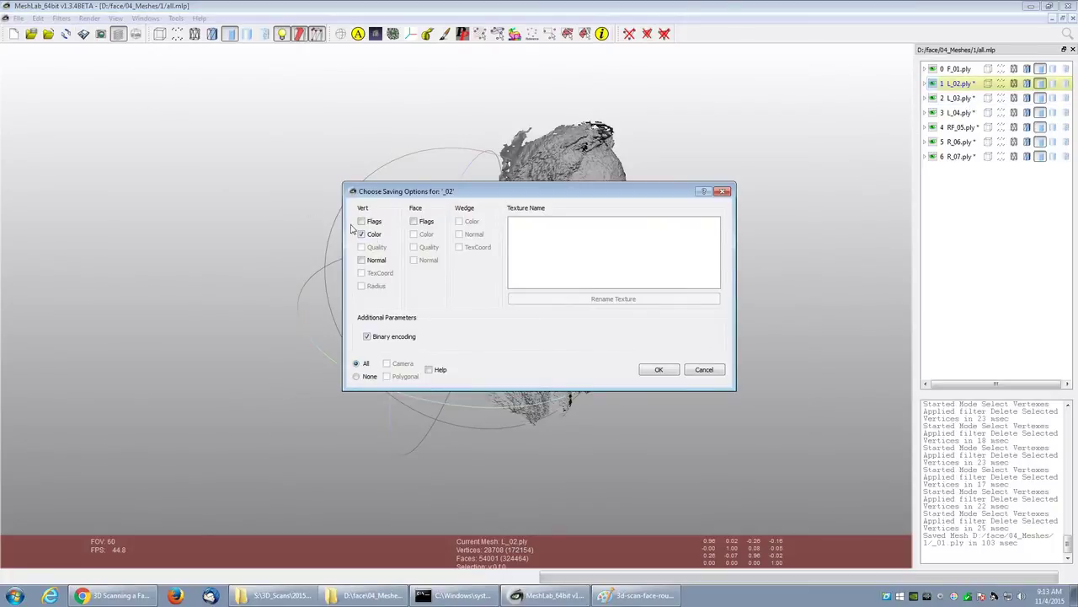
left_click(706, 370)
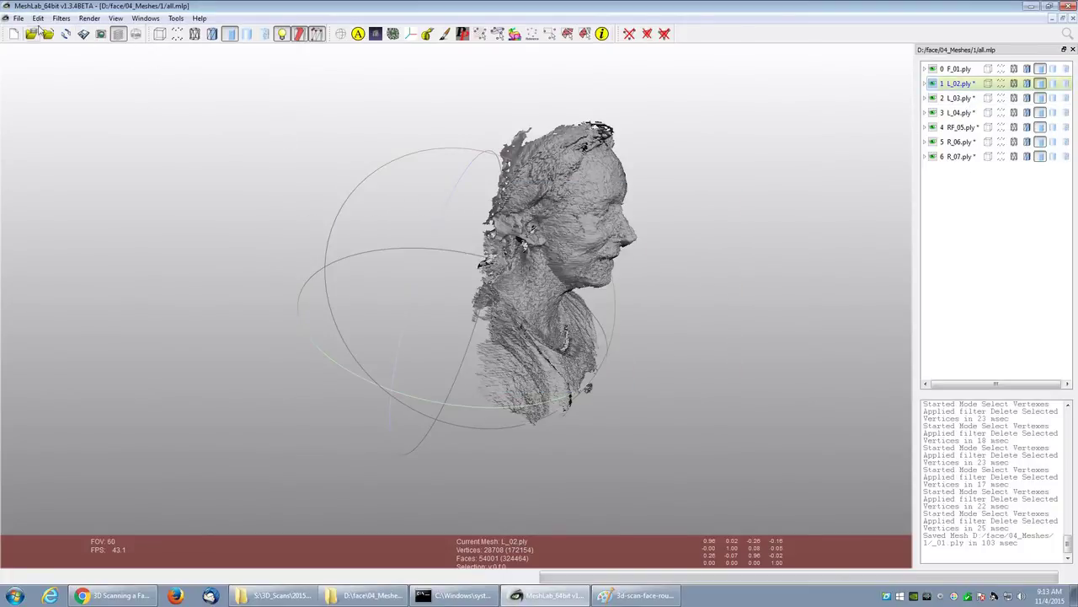
left_click(17, 17)
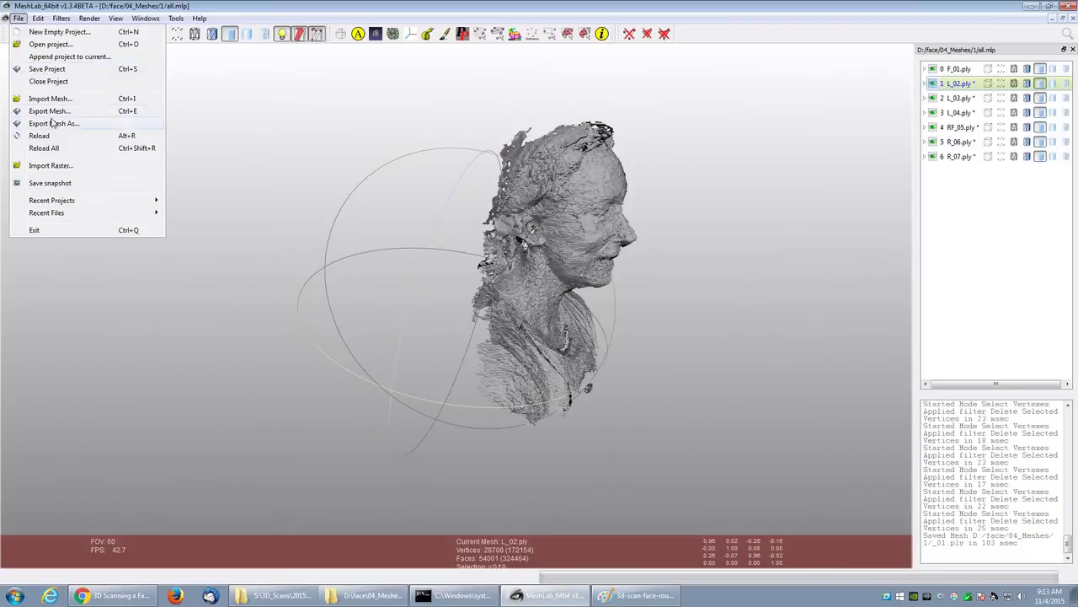
- Save the project over all.mlp with Save All Files ticked, confirming the replacement
left_click(69, 70)
left_click(464, 318)
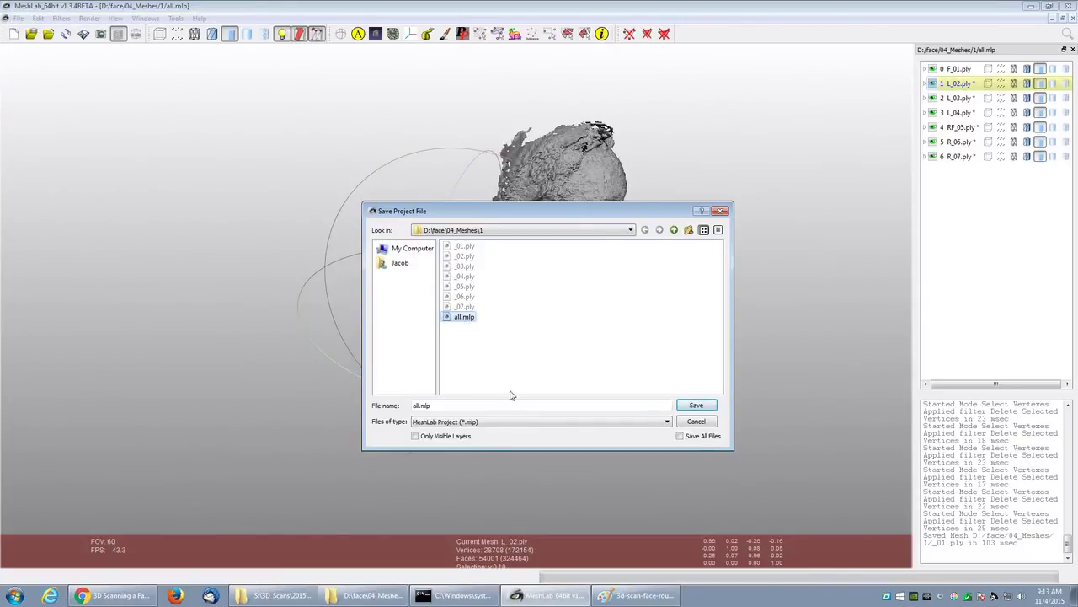
left_click(680, 436)
left_click(698, 404)
left_click(537, 348)
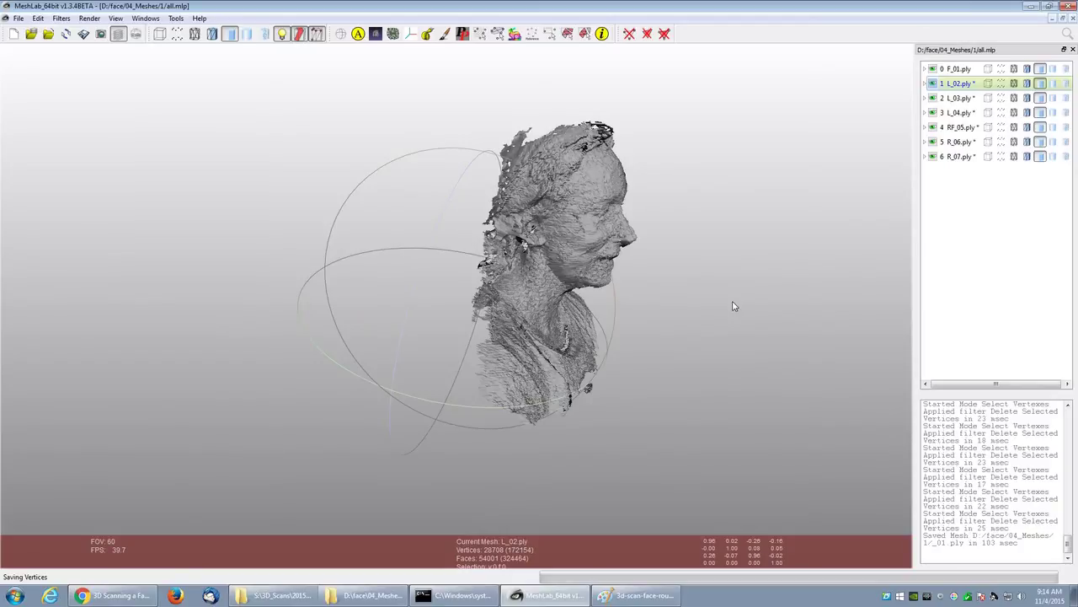
- After the seven layers finish saving, orbit the head to view its other side
left_click_drag(624, 329, 334, 258)
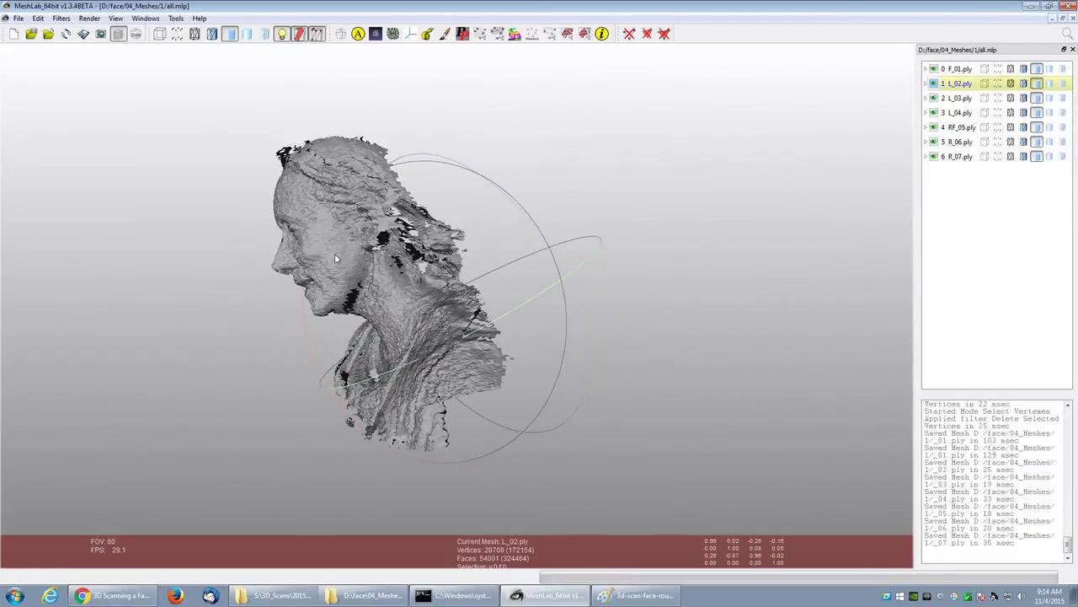